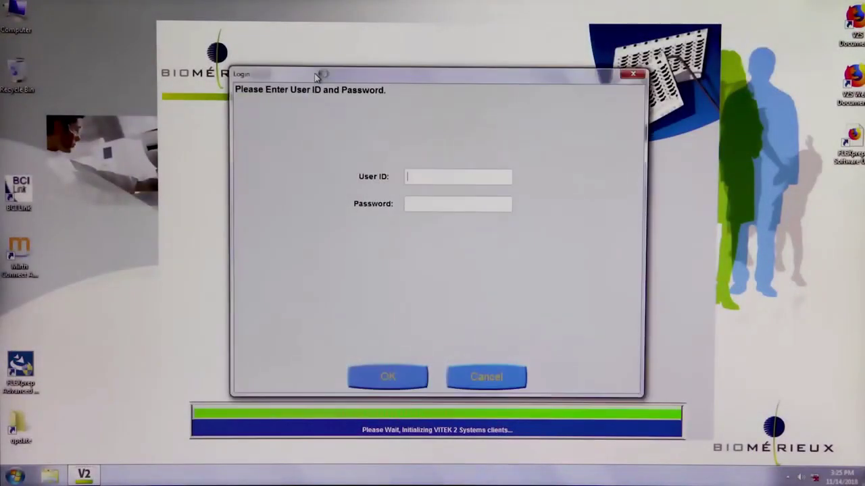
Log in to VITEK 2 Systems with the supervisor user ID and password.
key("Tab")
key("Return")
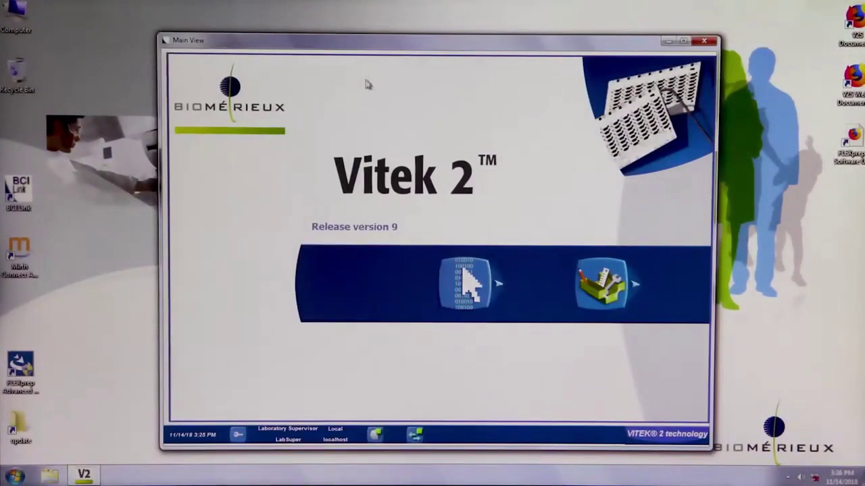
Open the AES CLSI+Natural Resistance breakpoints table and scroll to Streptococcus pneumoniae.
left_click(456, 295)
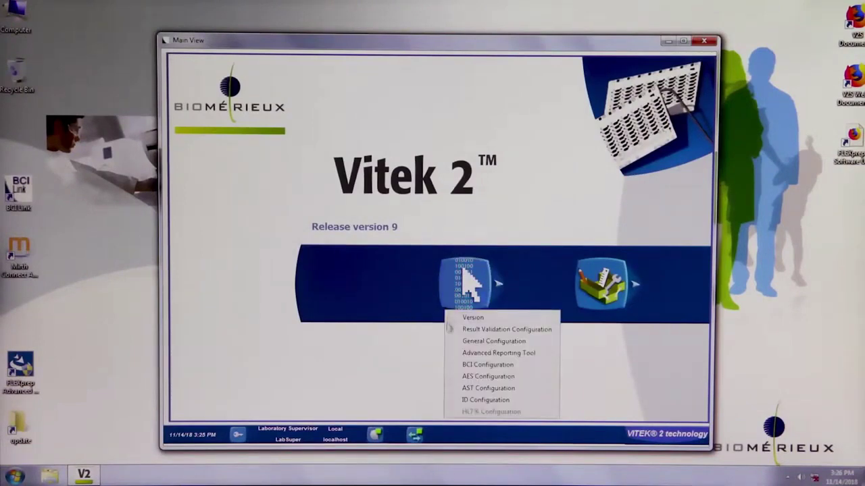
left_click(457, 377)
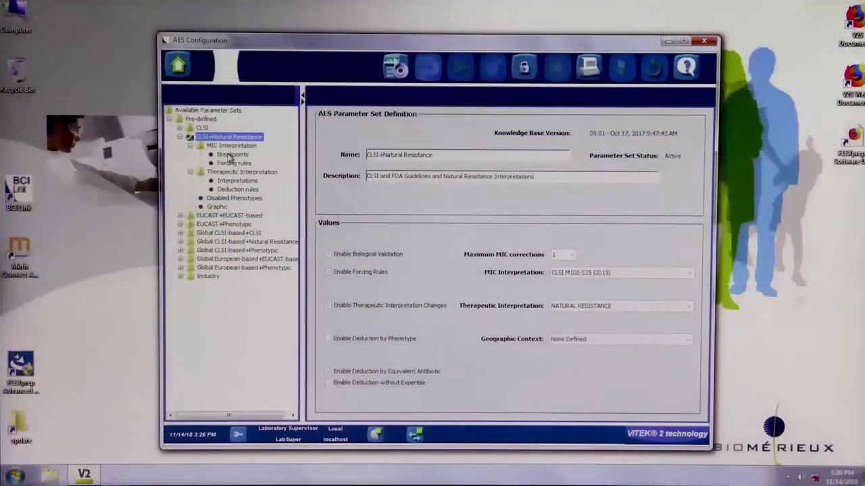
left_click(231, 155)
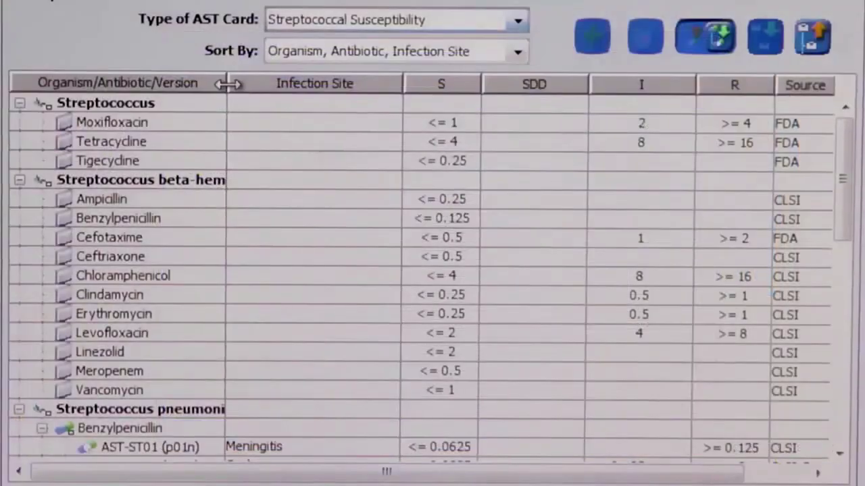
left_click_drag(228, 83, 280, 83)
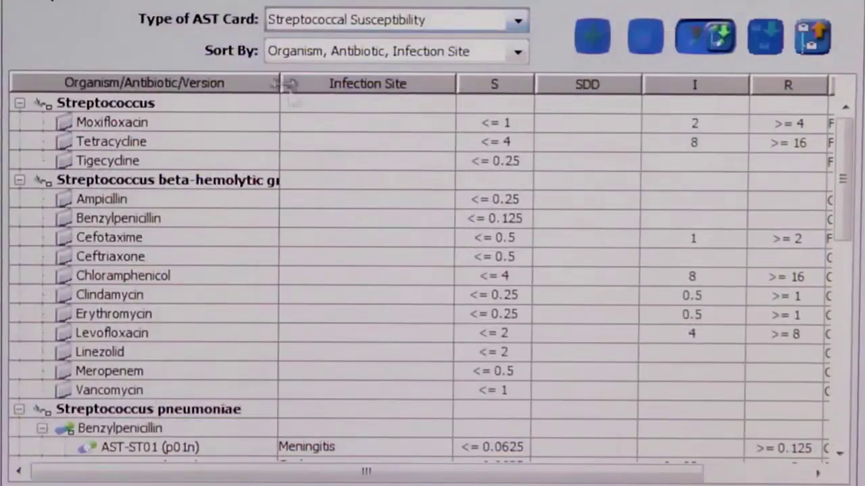
left_click_drag(845, 139, 855, 248)
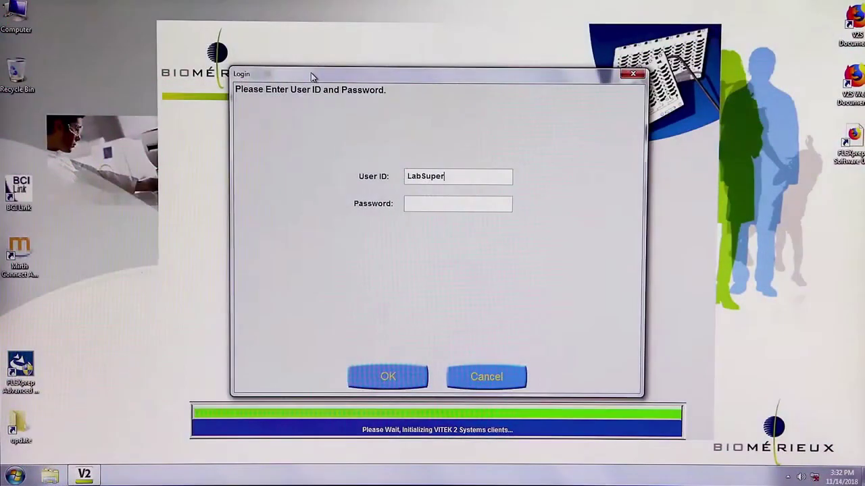
Sign in with the supervisor password and bring up the configuration areas list.
type("********")
key("Return")
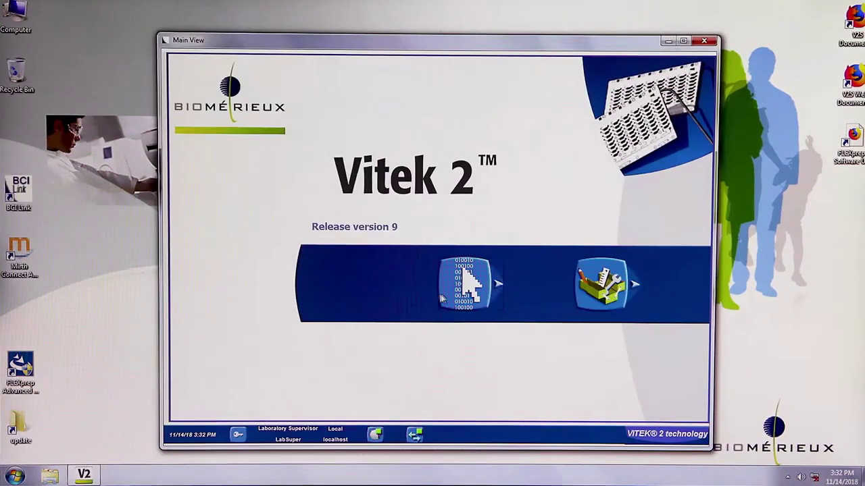
left_click(452, 295)
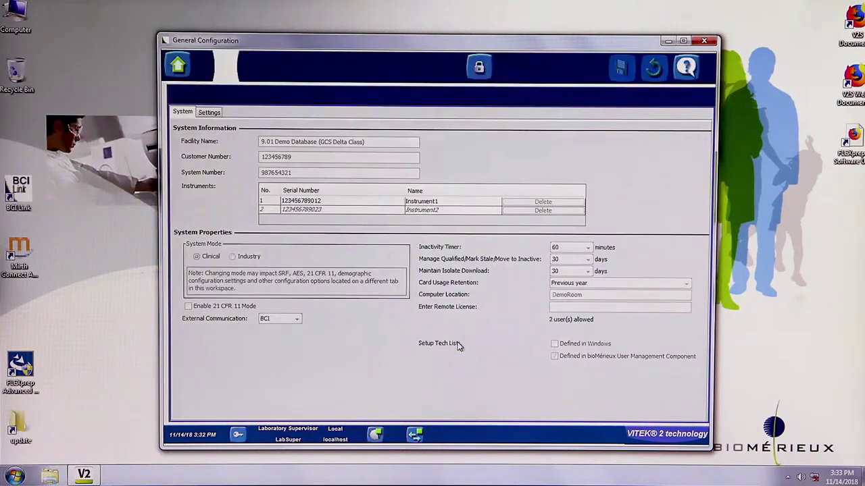
Unlock General Configuration and check Enable BP Infection Site on the Settings tab.
left_click(466, 342)
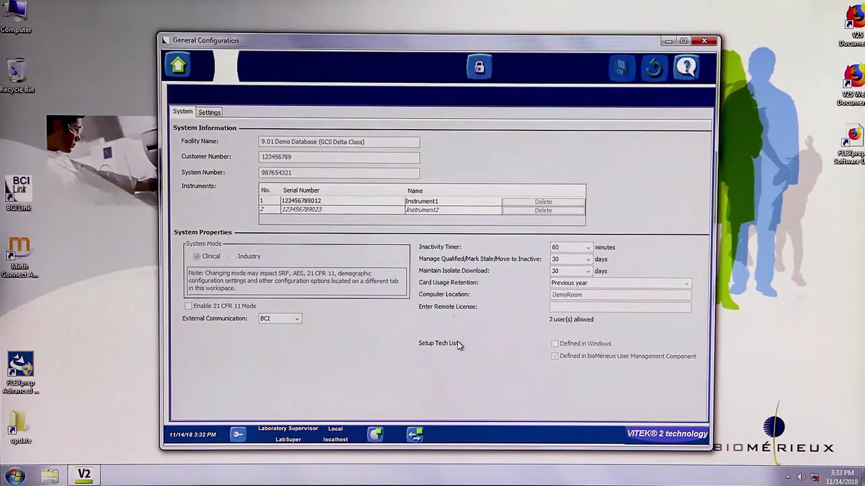
left_click(477, 70)
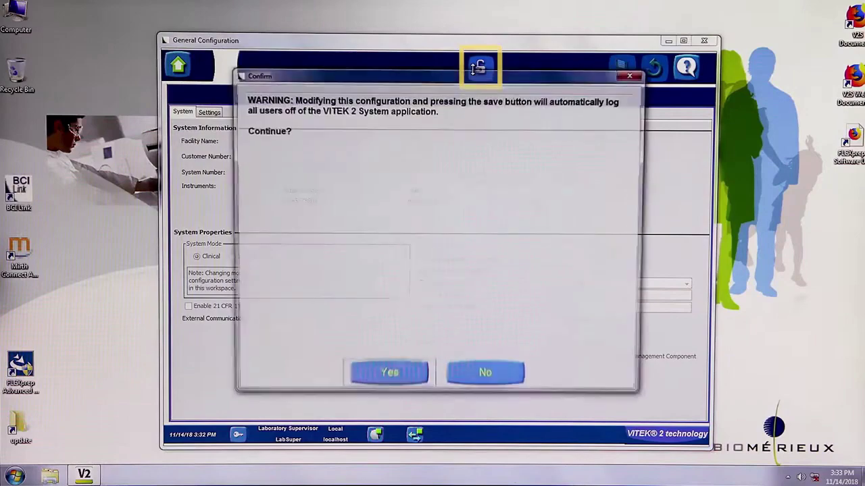
left_click(388, 377)
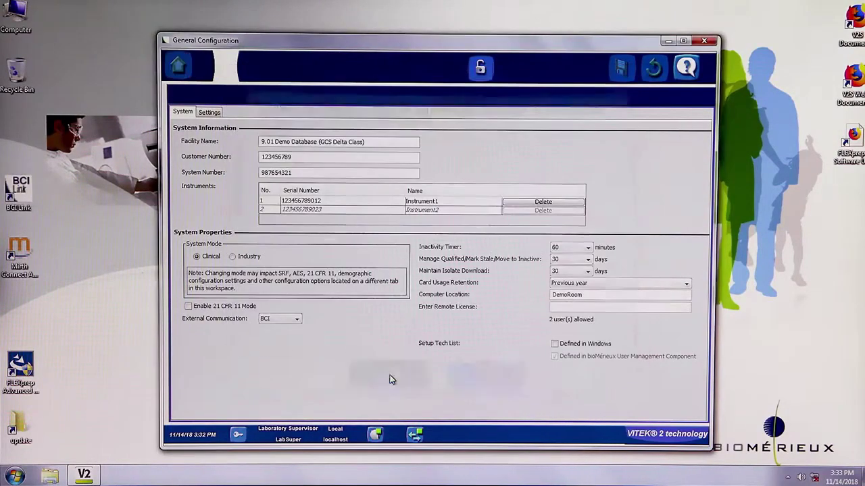
left_click(211, 113)
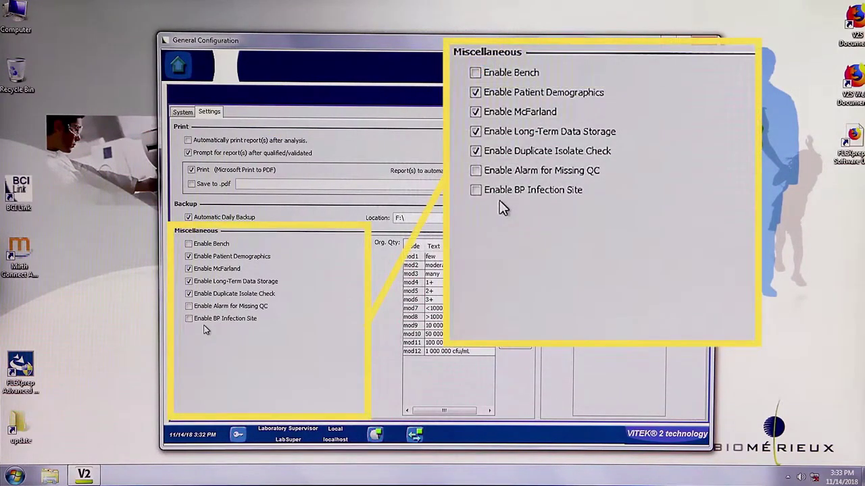
left_click(189, 319)
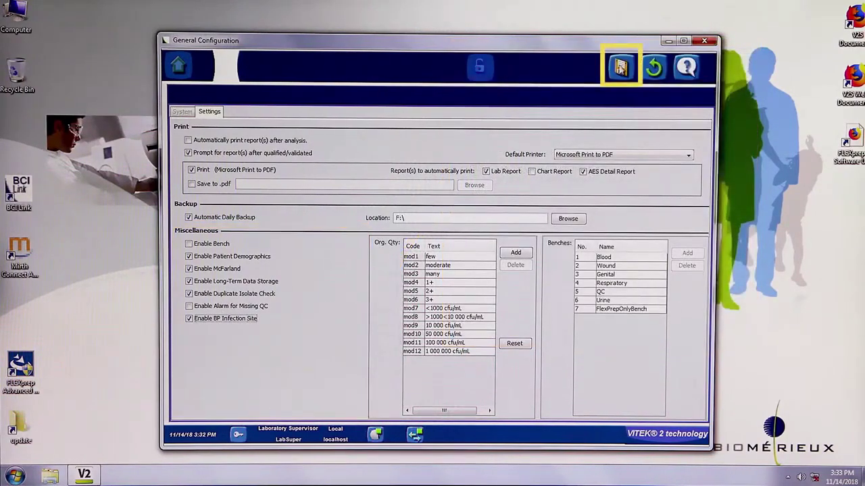
Save and relock the General Configuration, return to Main View, and launch VITEK FLEXPREP.
left_click(621, 68)
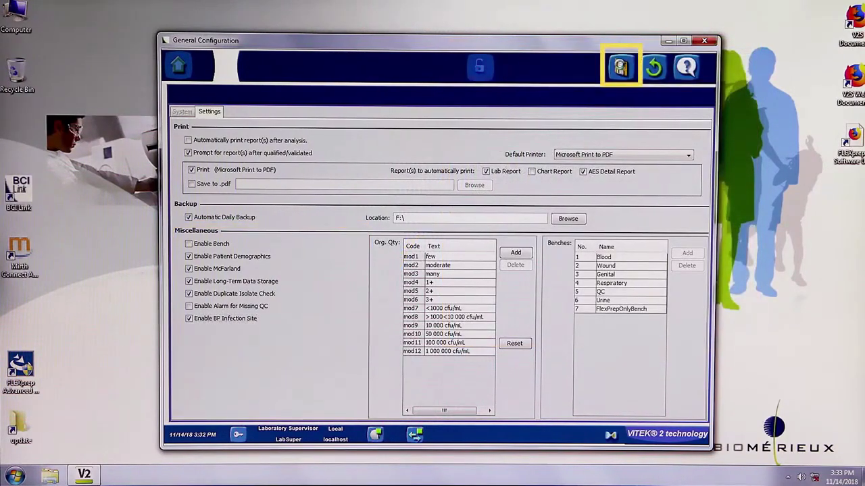
left_click(481, 70)
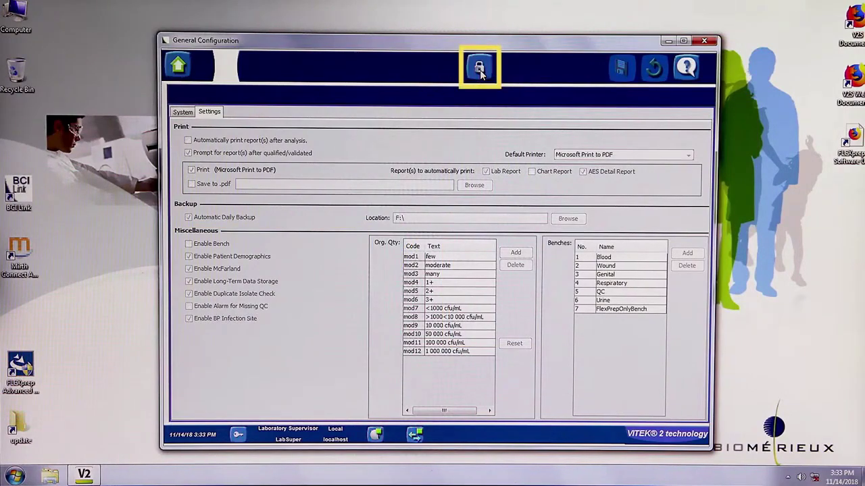
left_click(176, 65)
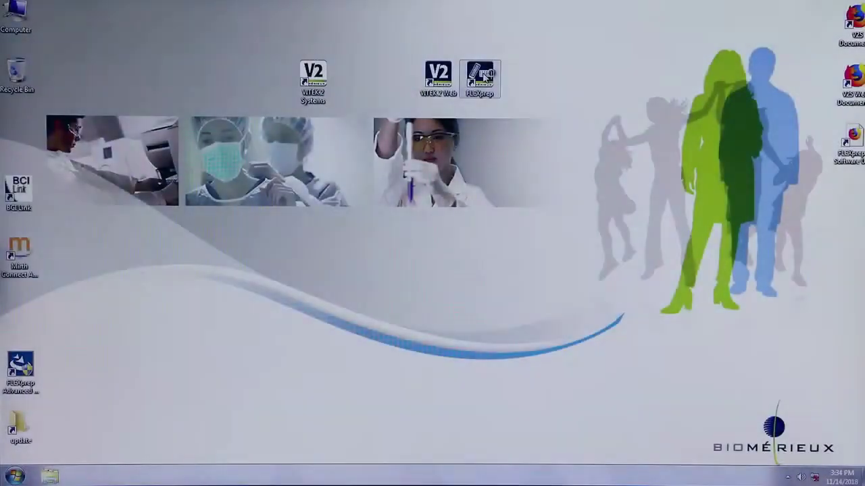
double_click(485, 75)
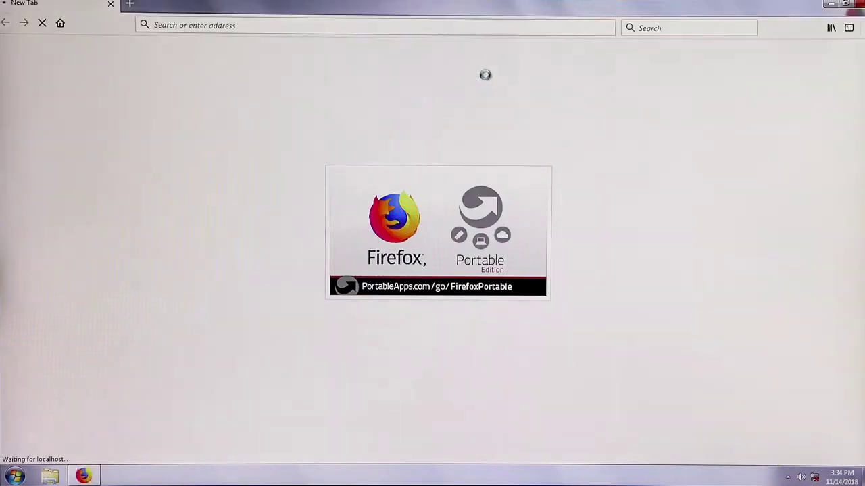
Log in to VITEK FLEXPREP with the supervisor user ID and password.
type("LabSuper")
key("Tab")
type("*********")
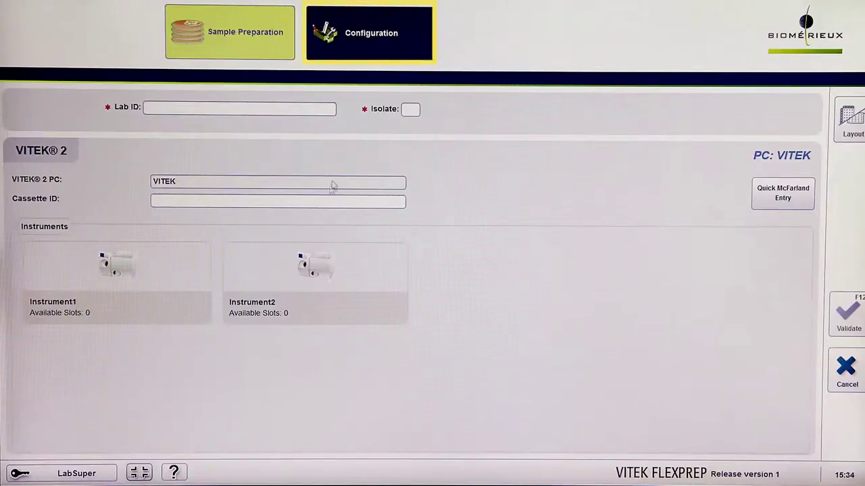
Set Display BP Infection Site to Yes and save, accepting discarded cassette contents.
left_click(381, 45)
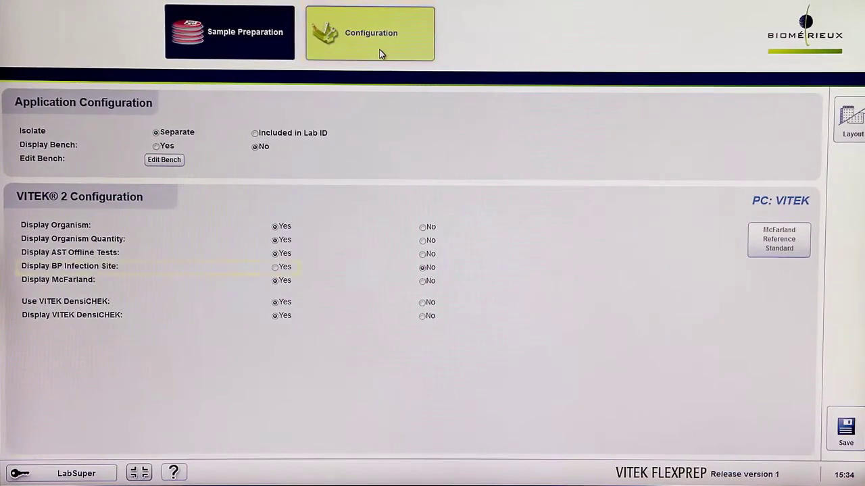
left_click(275, 268)
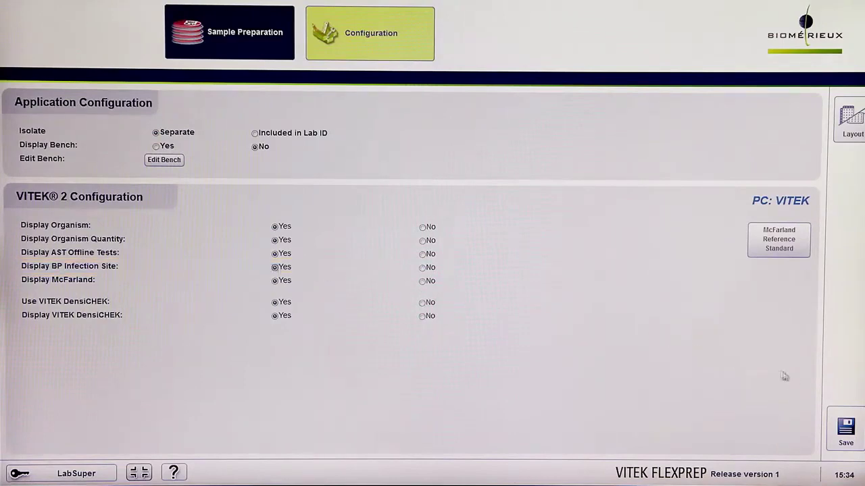
left_click(841, 427)
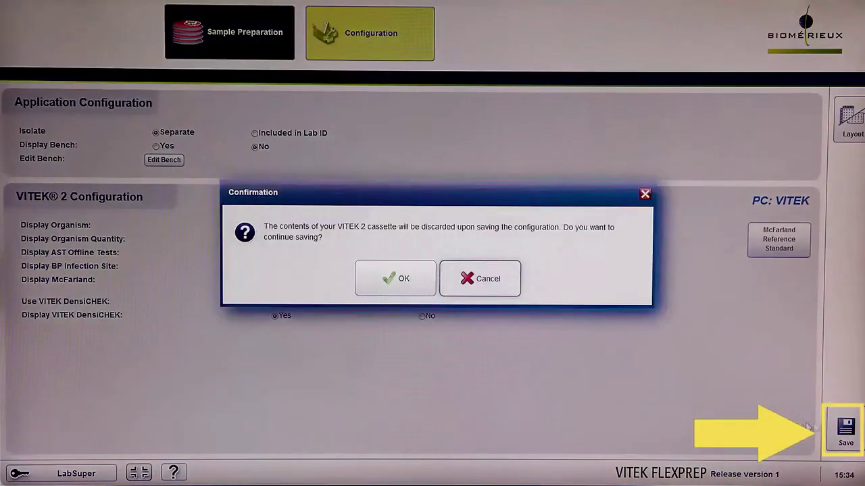
left_click(371, 281)
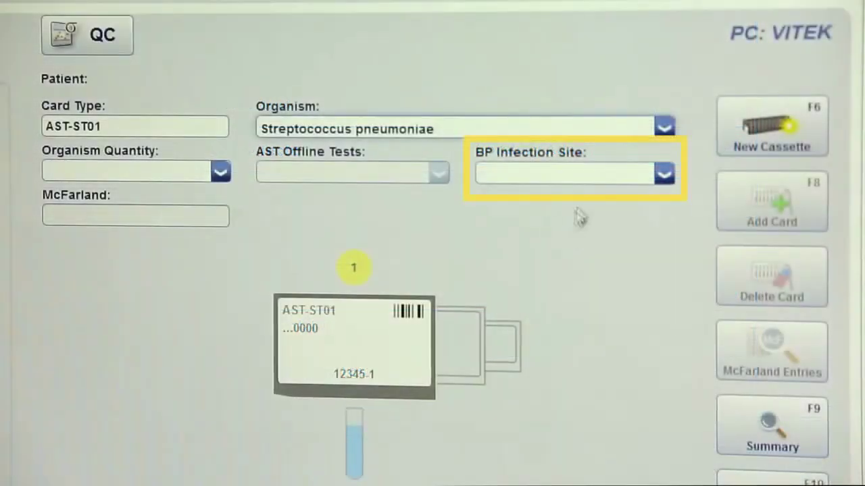
Choose Meningitis as the AST-ST01 card's BP Infection Site.
left_click(665, 174)
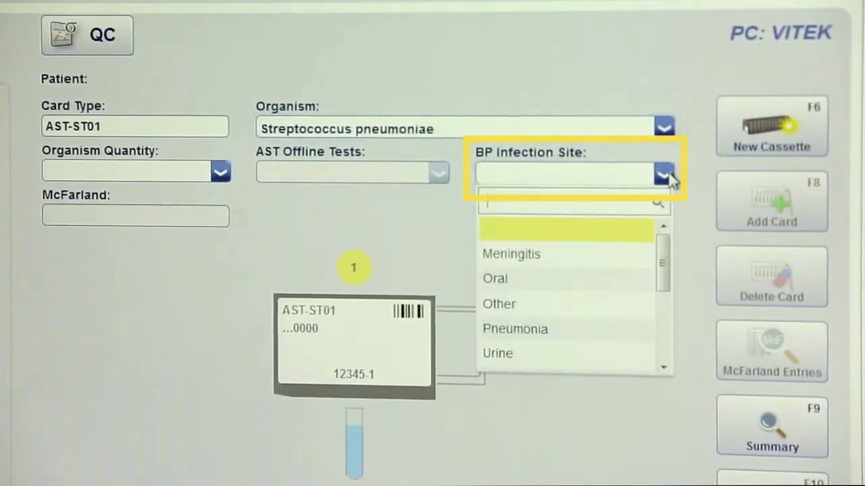
left_click(628, 268)
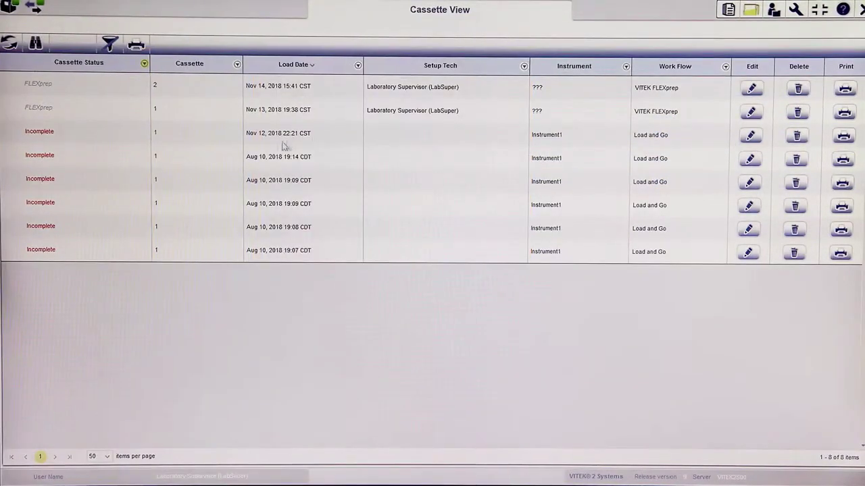
Set cassette 2's card 1 BP Infection Site to Meningitis and confirm the cassette changes.
left_click(752, 89)
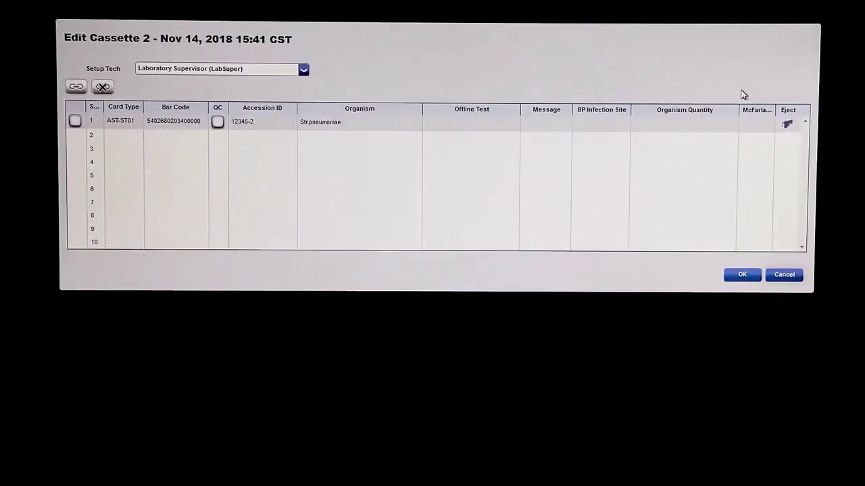
left_click(621, 126)
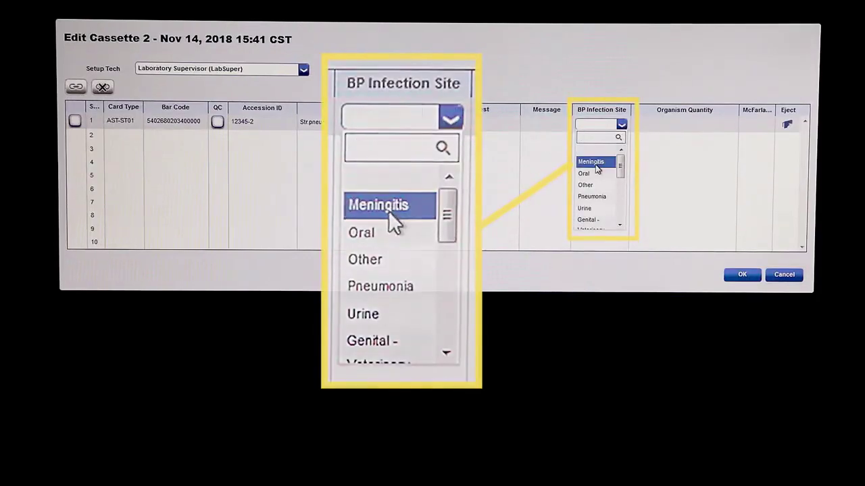
left_click(595, 165)
left_click(743, 276)
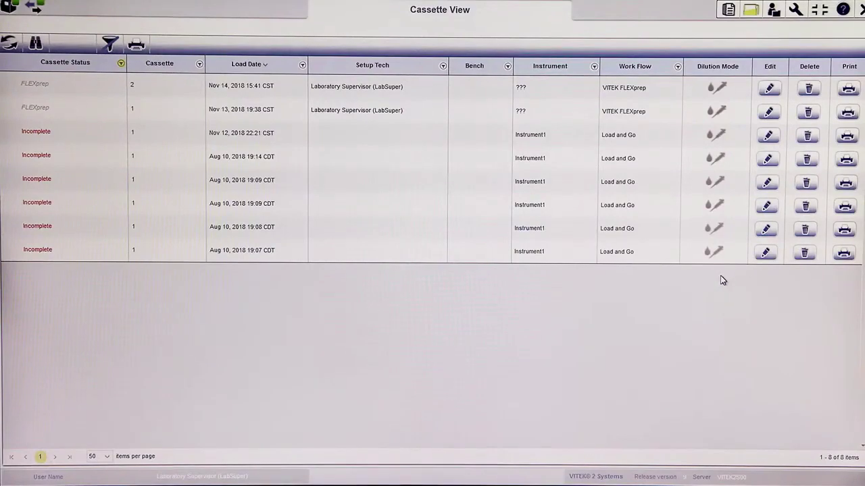
left_click(810, 345)
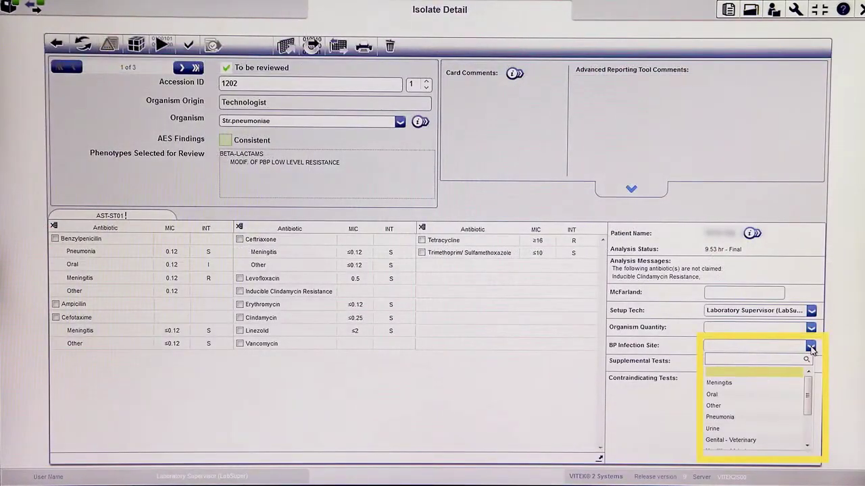
Reinterpret the isolate for Meningitis and preview its result report.
left_click(792, 383)
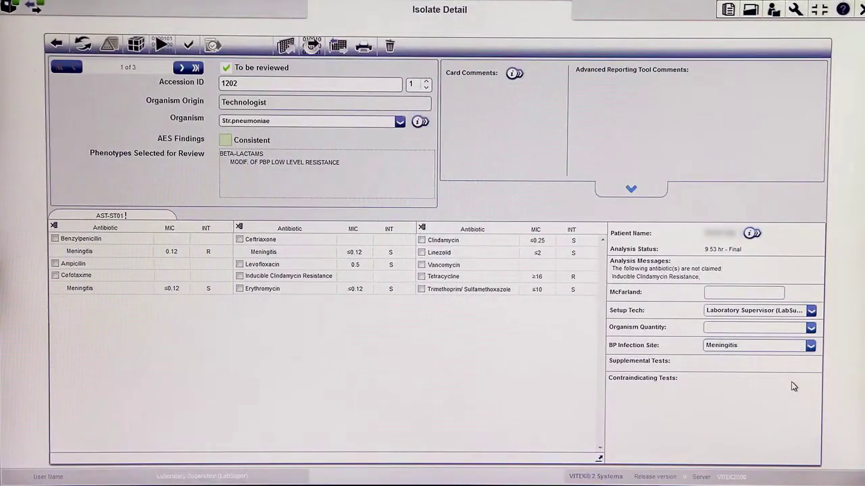
left_click(362, 46)
left_click_drag(695, 119, 699, 139)
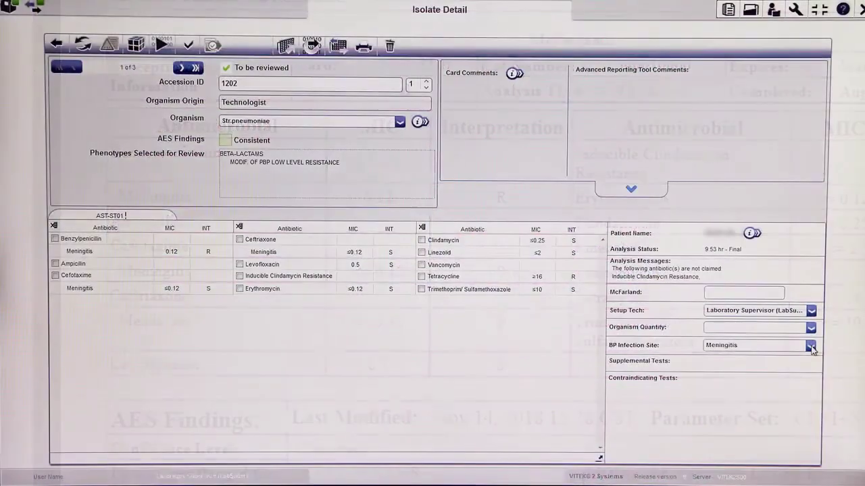
Switch the infection site to Other, then Pneumonia, and preview the Pneumonia report.
left_click(810, 346)
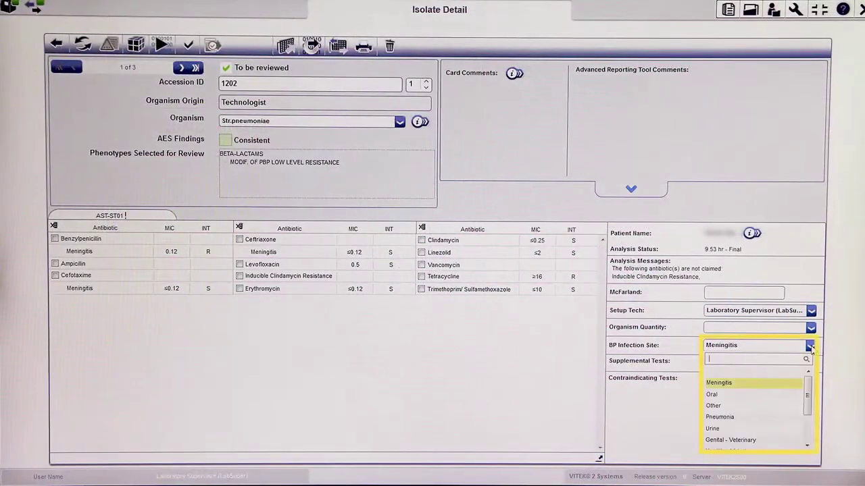
left_click(768, 406)
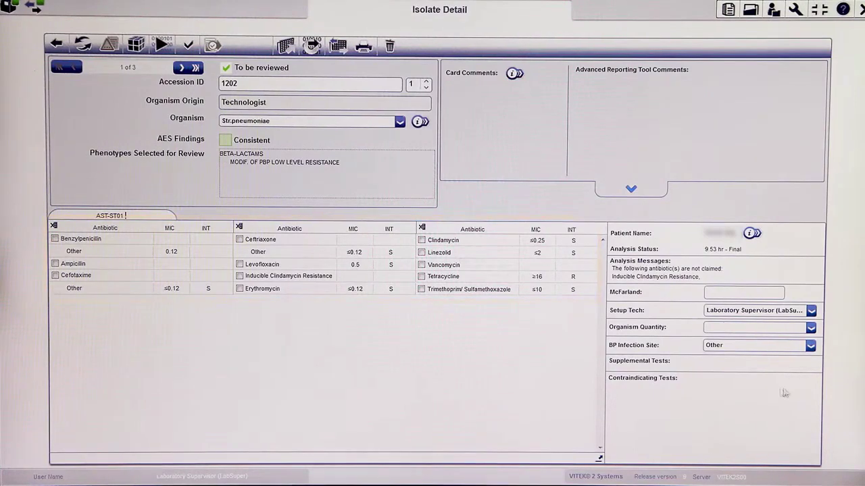
left_click(810, 347)
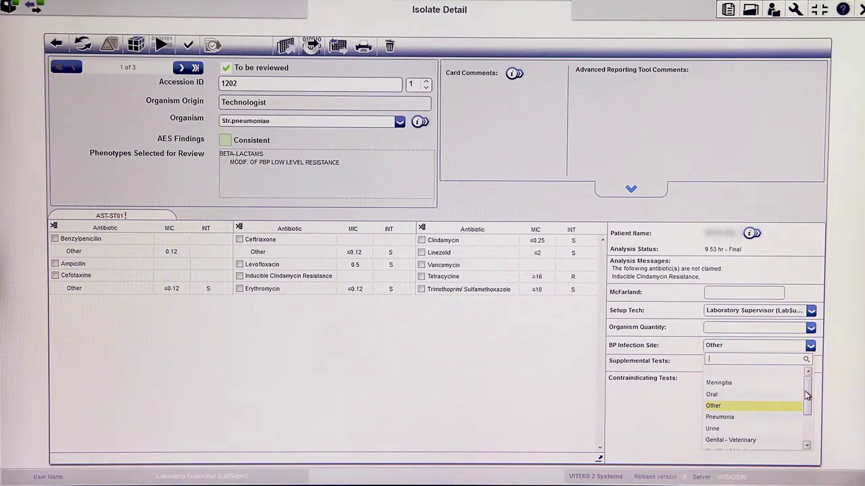
left_click(793, 418)
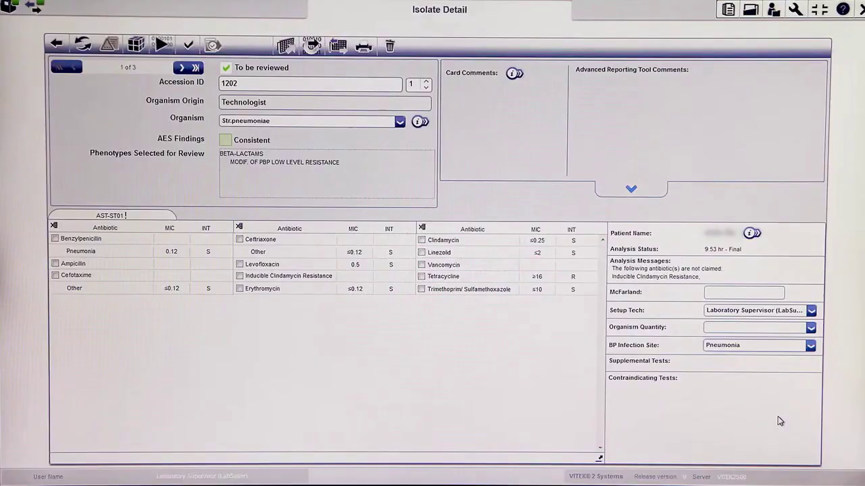
left_click(368, 48)
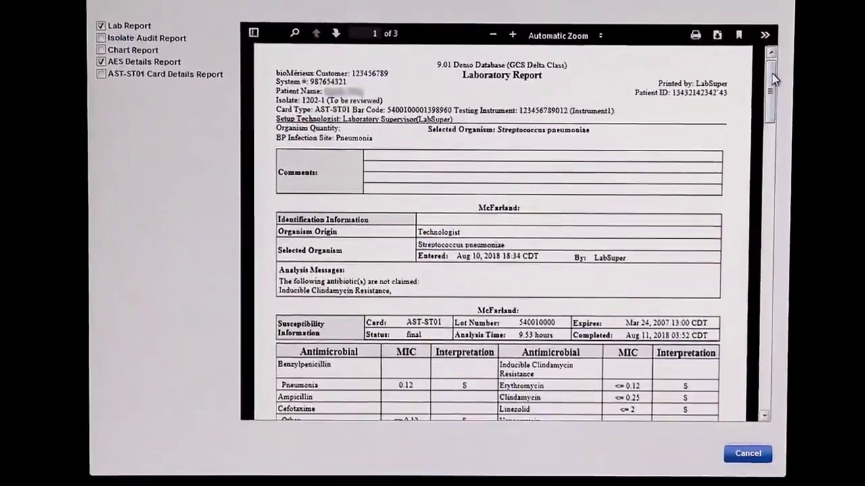
Close the report preview and reset the isolate's BP Infection Site to blank.
scroll(699, 85, "down", 1)
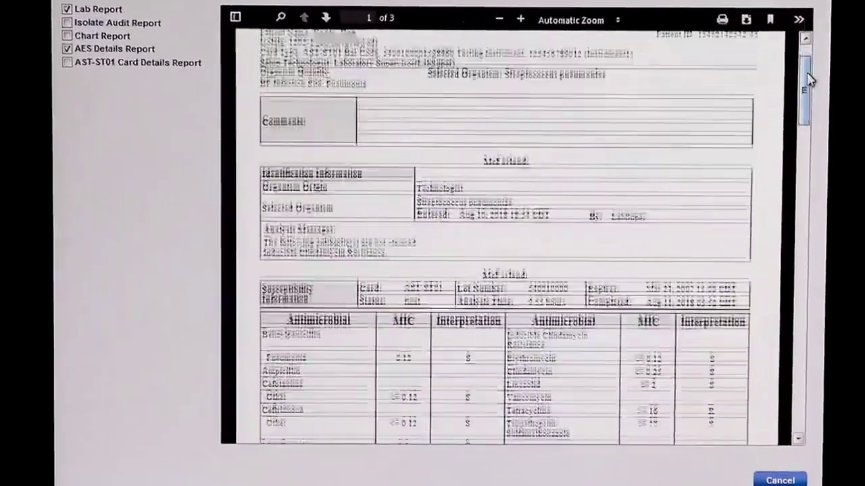
scroll(807, 77, "down", 5)
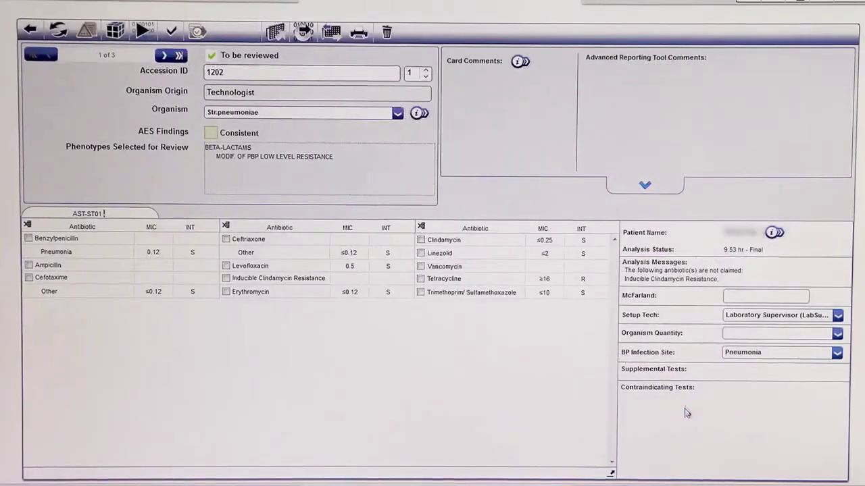
left_click(836, 353)
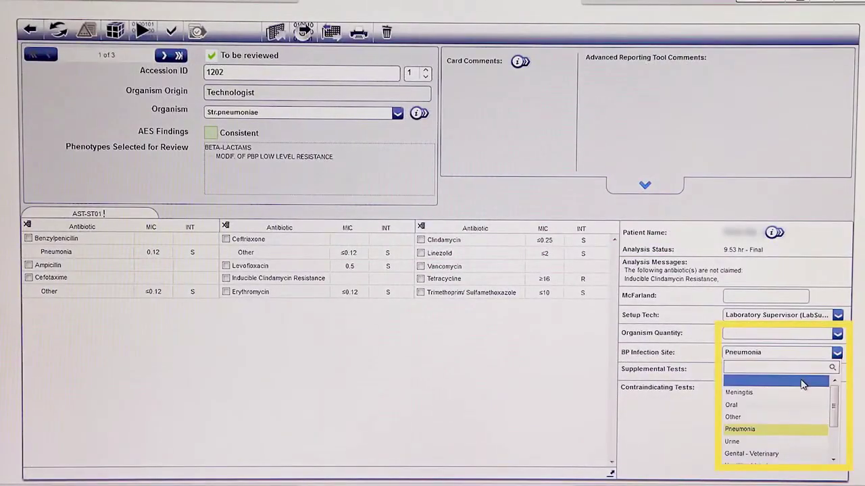
left_click(802, 383)
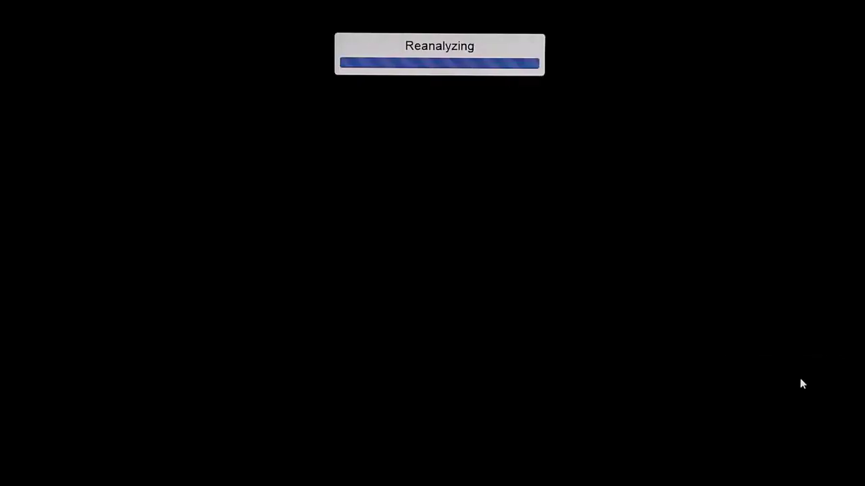